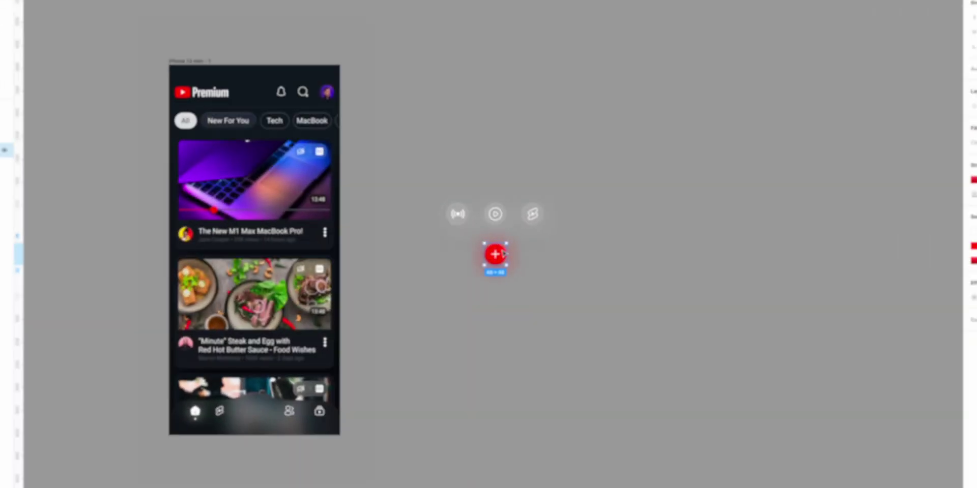
Step: Link the bottom purple heart back to the gray heart with an On tap Smart animate
left_click(521, 224)
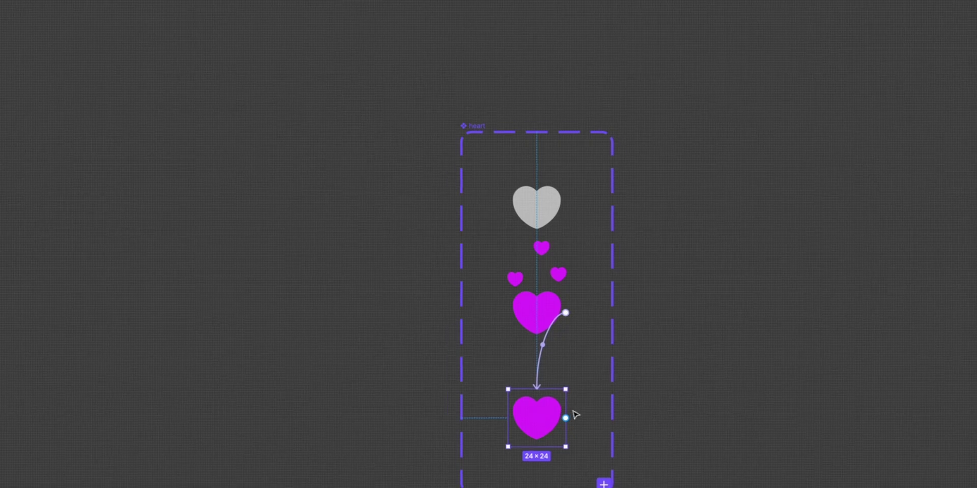
left_click_drag(565, 418, 554, 189)
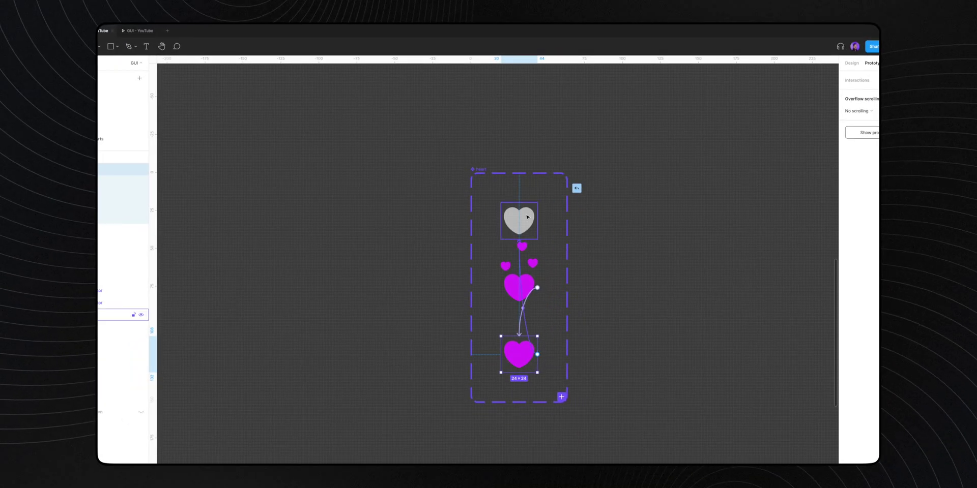
left_click_drag(527, 217, 527, 218)
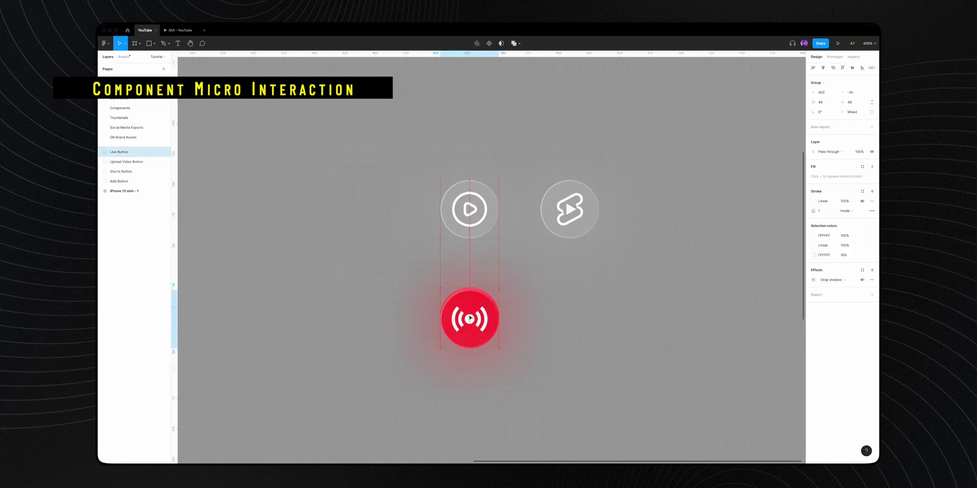
Step: Move the live and shorts buttons onto the add button's spot and select all four layers
left_click_drag(470, 199, 470, 306)
left_click_drag(556, 212, 455, 319)
left_click_drag(393, 227, 549, 411)
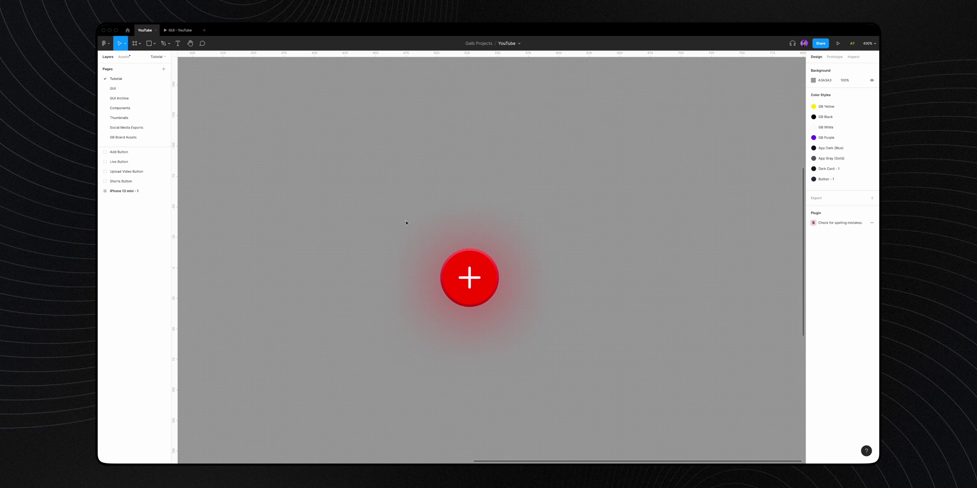
Step: Make the four stacked buttons a component and set its variant values to True and False
left_click_drag(398, 177, 569, 380)
key("alt+super+k")
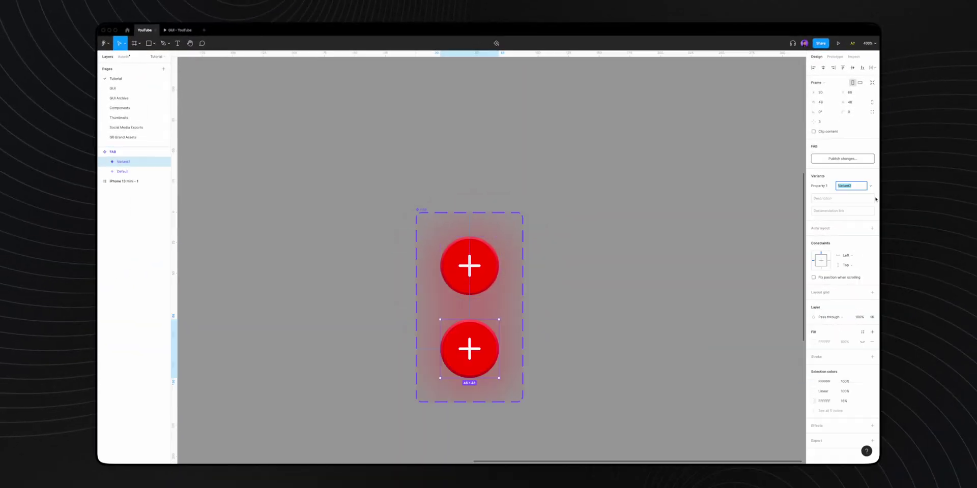
key("Tab")
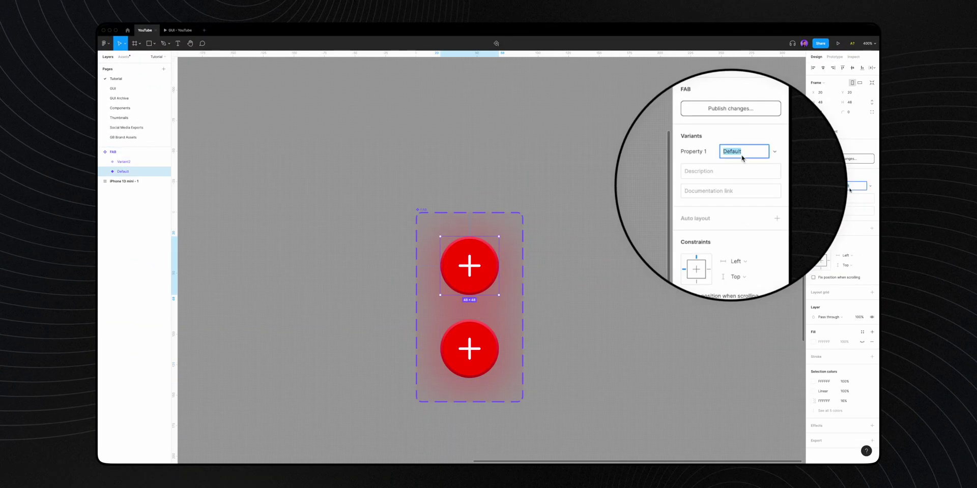
type("True")
key("Return")
key("shift+Tab")
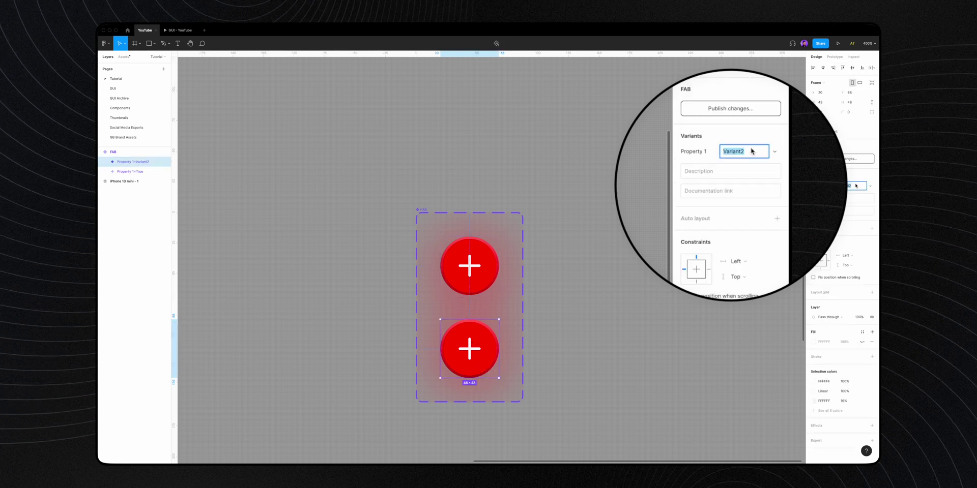
scroll(568, 282, "down", 2)
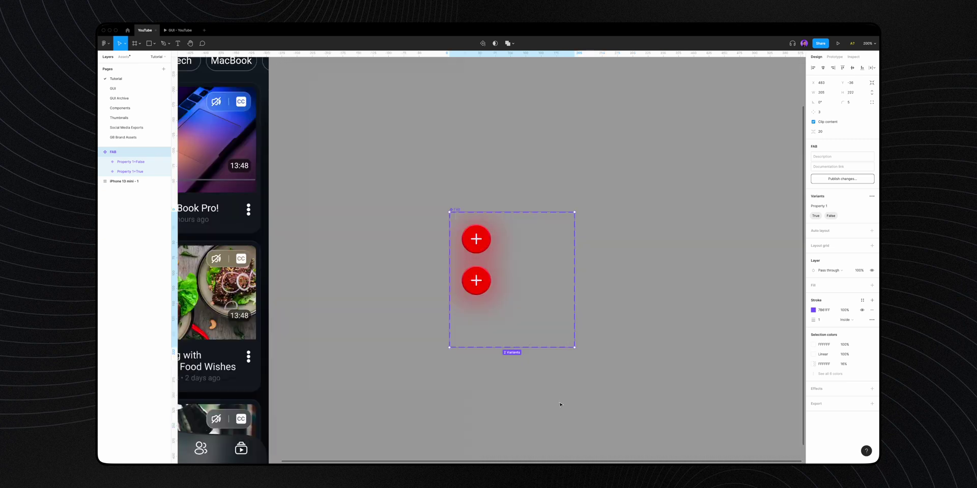
Step: Space the Property 1=True and Property 1=False variants further apart
scroll(483, 247, "down", 2)
left_click_drag(479, 214, 491, 214)
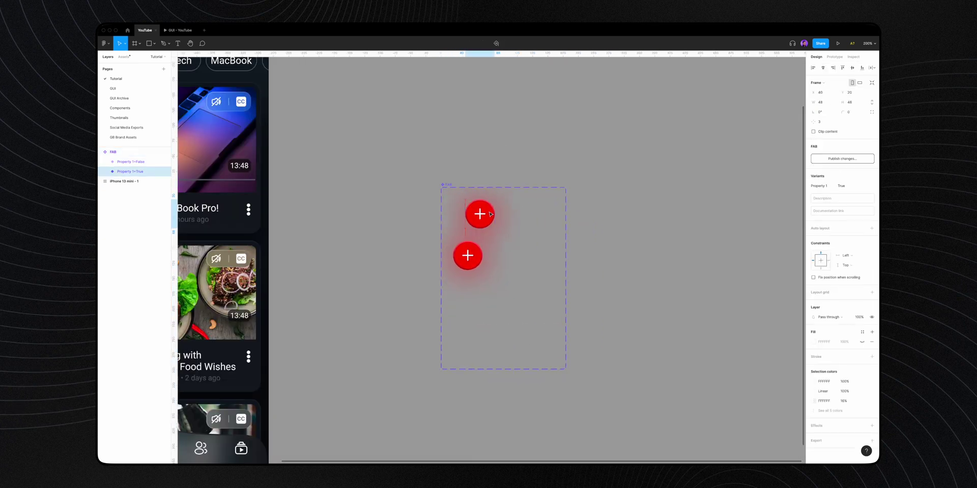
left_click_drag(465, 263, 503, 337)
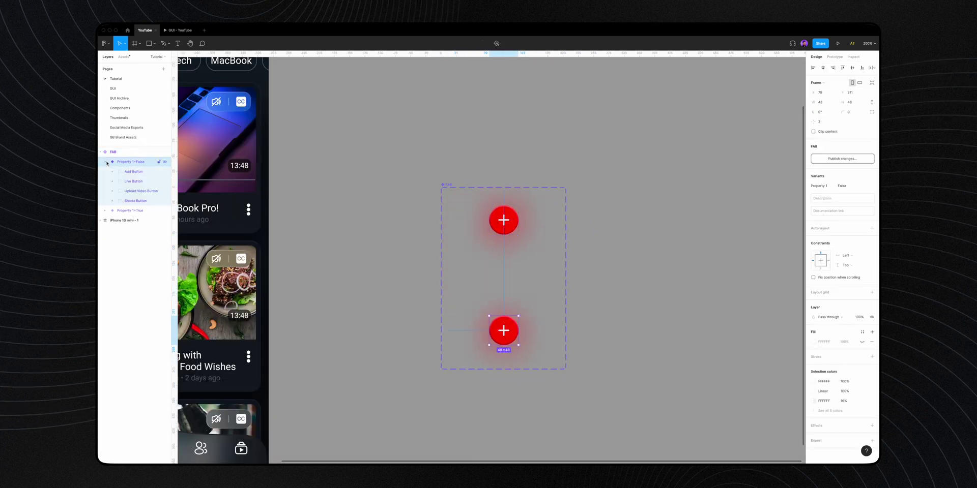
Step: Fan the live, upload and shorts buttons out and nest them under Add Button in the False variant
left_click(134, 181)
left_click(135, 201, "shift")
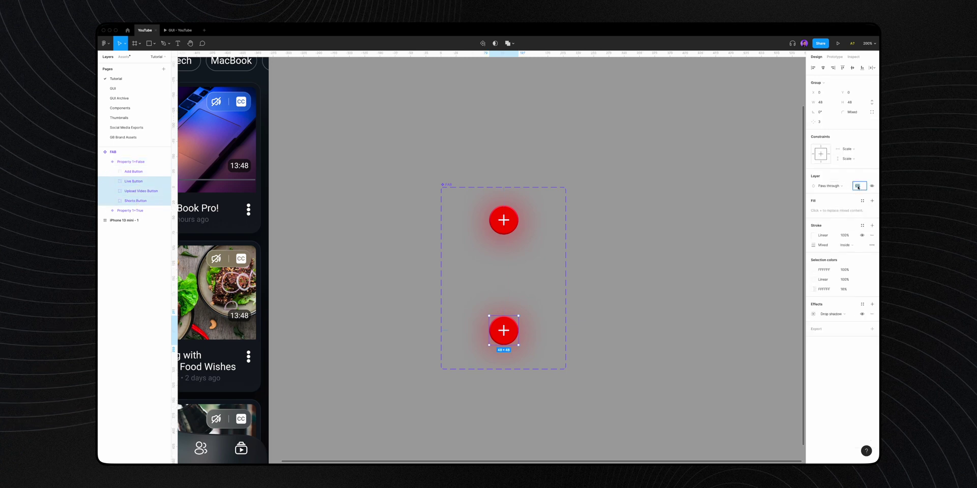
key("Up")
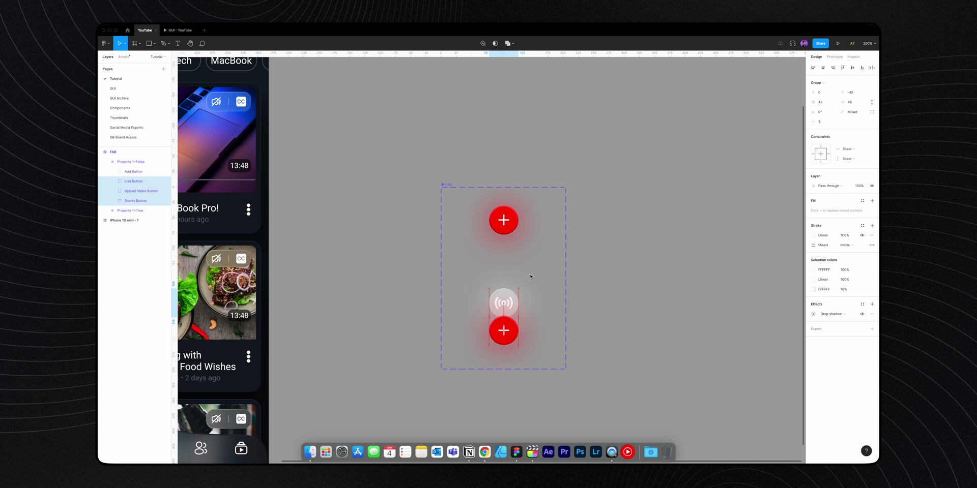
left_click_drag(504, 303, 504, 266)
left_click_drag(504, 303, 481, 303)
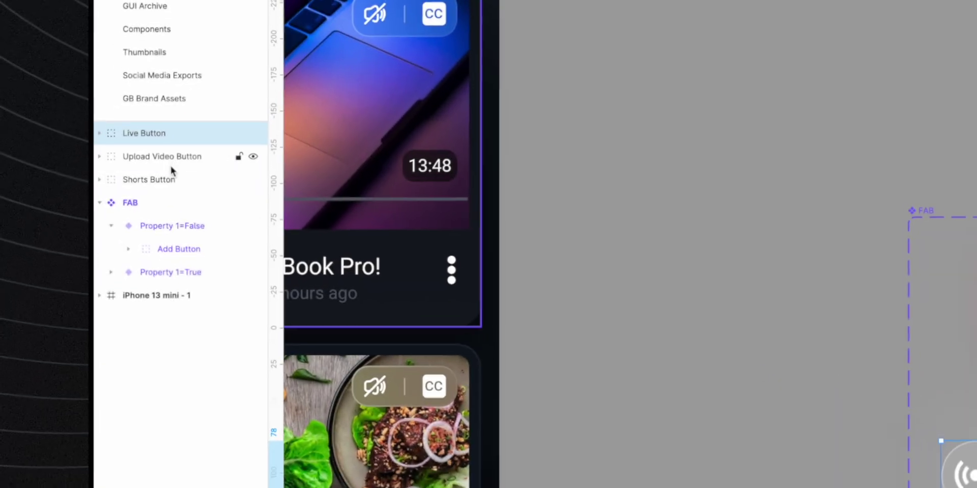
left_click(172, 178, "shift")
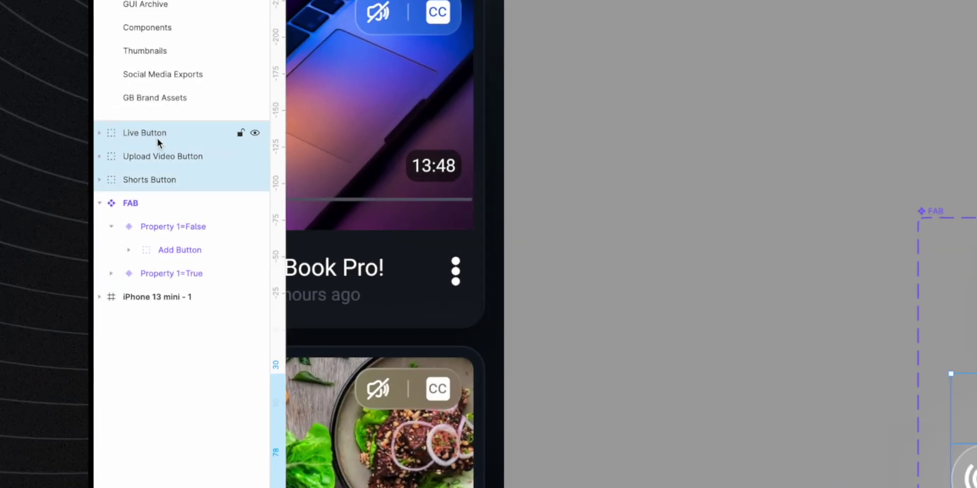
left_click_drag(157, 138, 166, 201)
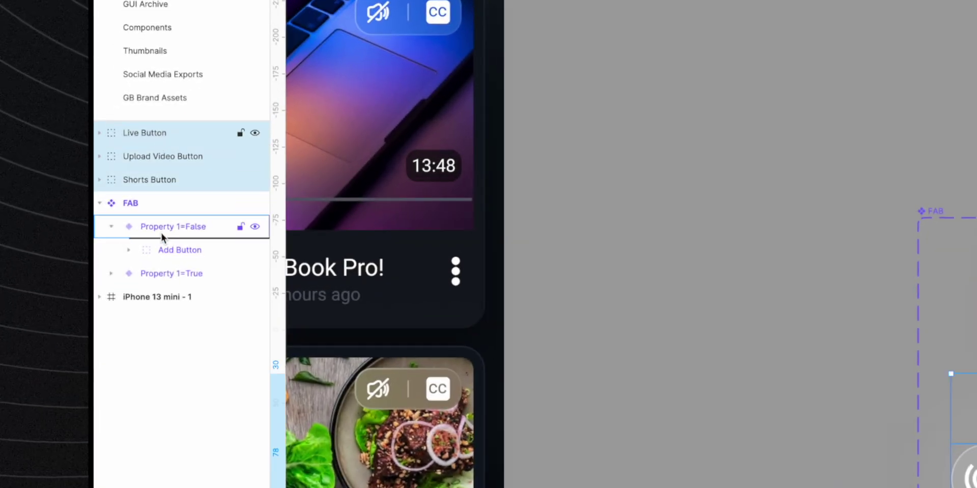
left_click_drag(161, 234, 205, 260)
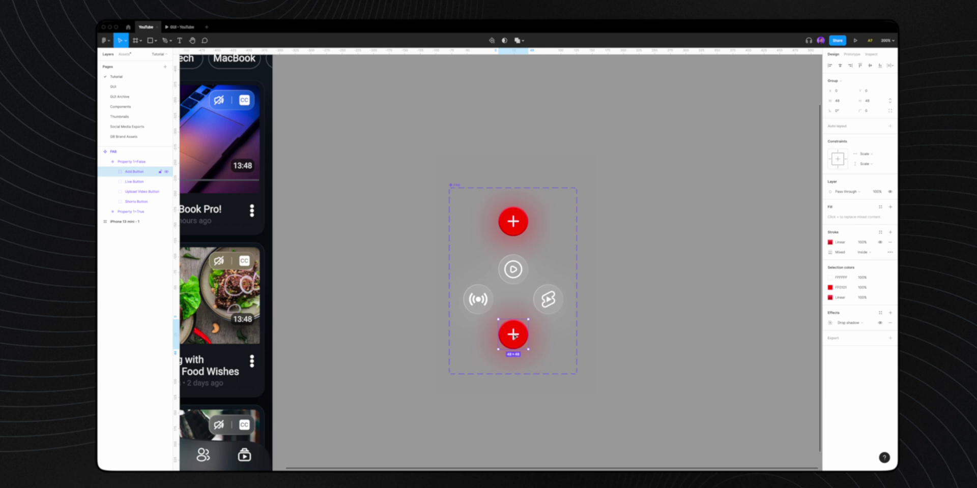
Step: Select the plus icon inside the Property 1=False variant's add button
double_click(504, 331)
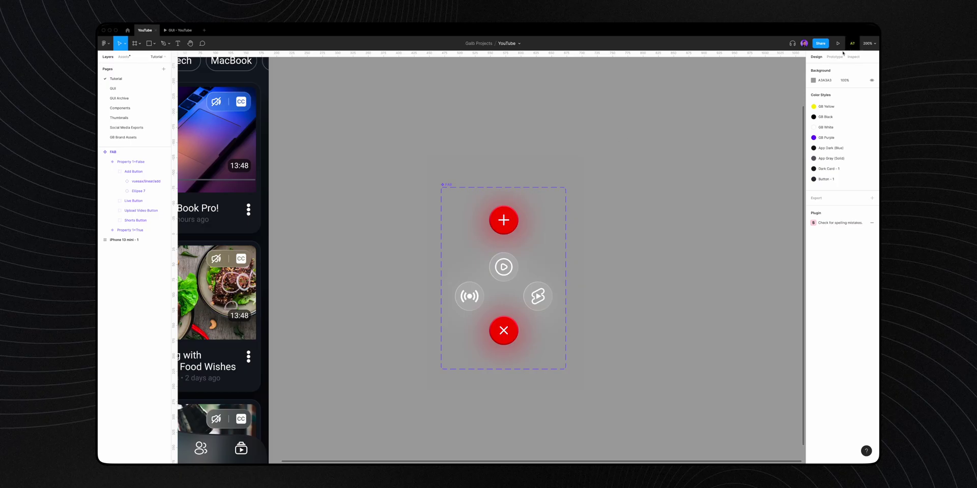
Step: Link plus to X On click with Smart animate, Ease in and out back, then link X back to plus
left_click(497, 218)
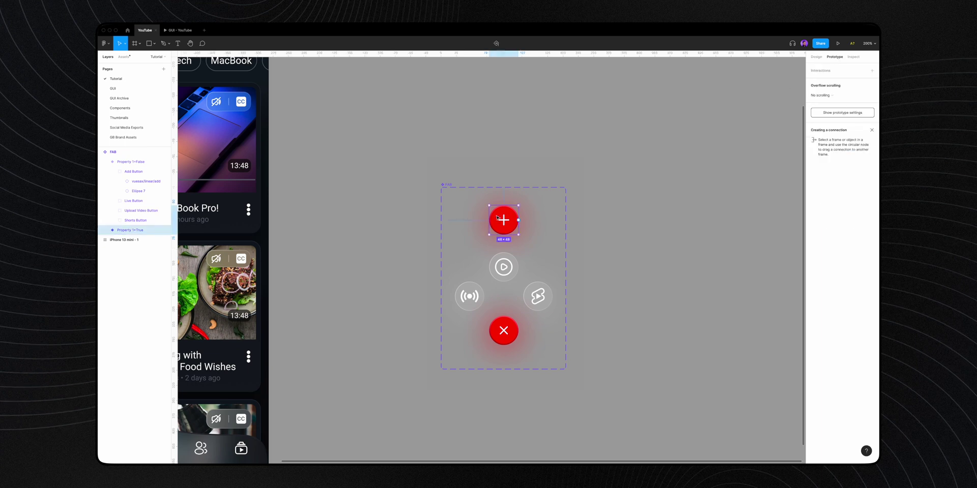
left_click_drag(506, 341, 504, 338)
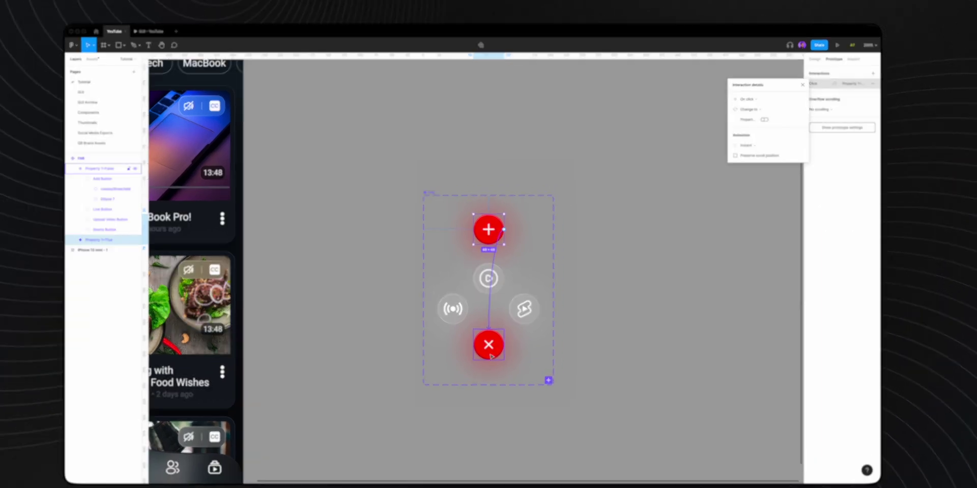
left_click(637, 228)
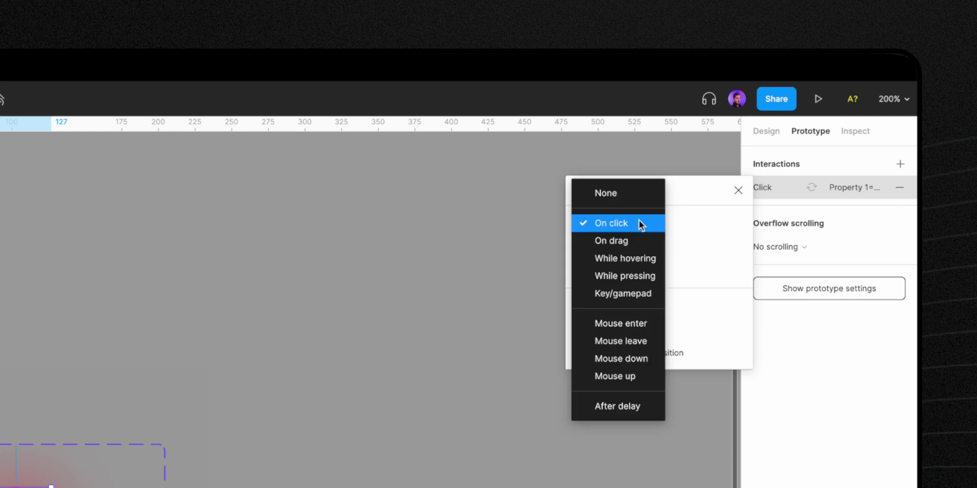
left_click(624, 222)
left_click(640, 247)
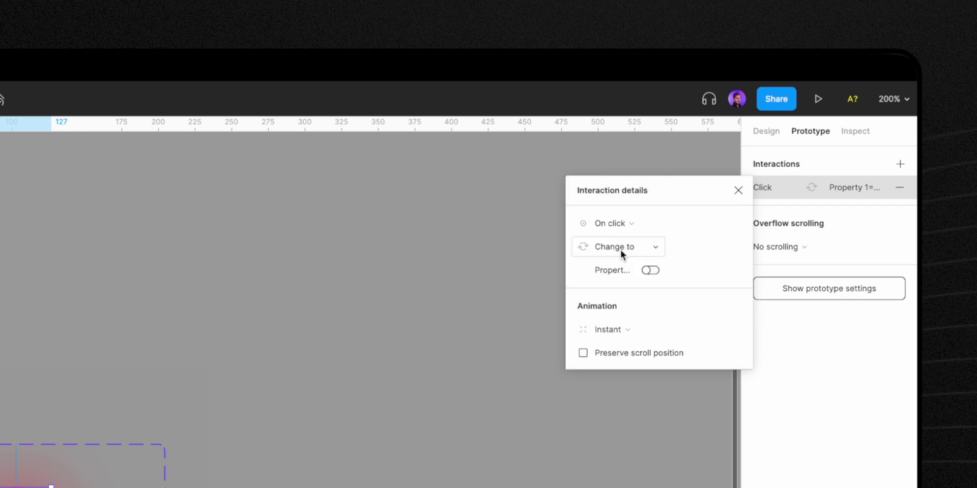
left_click(639, 333)
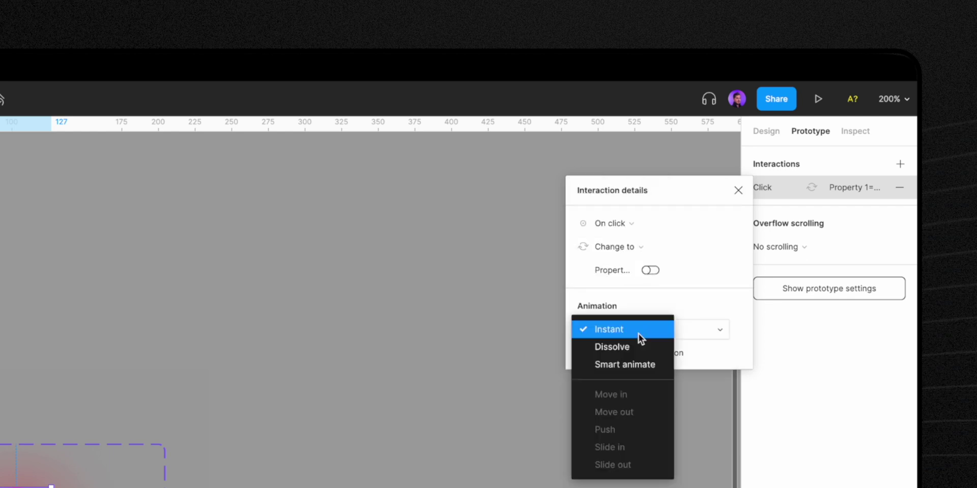
left_click(640, 364)
left_click(639, 355)
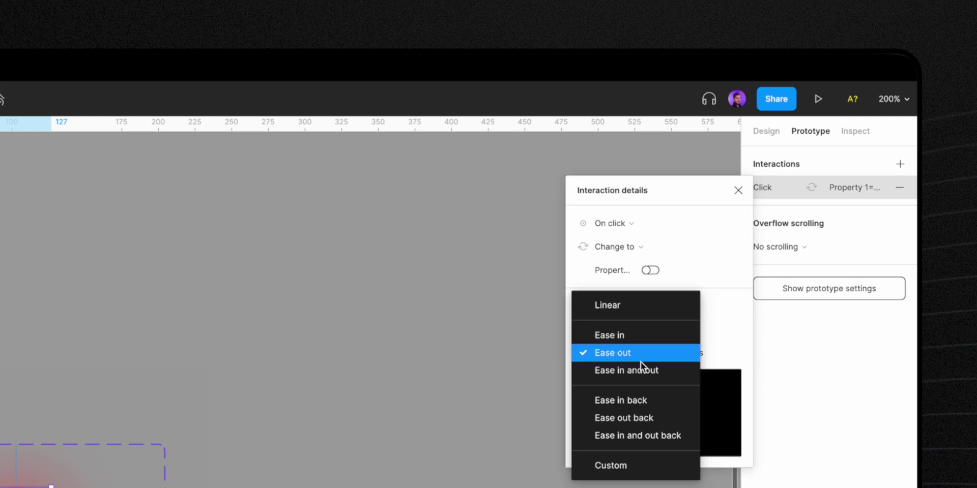
left_click(649, 437)
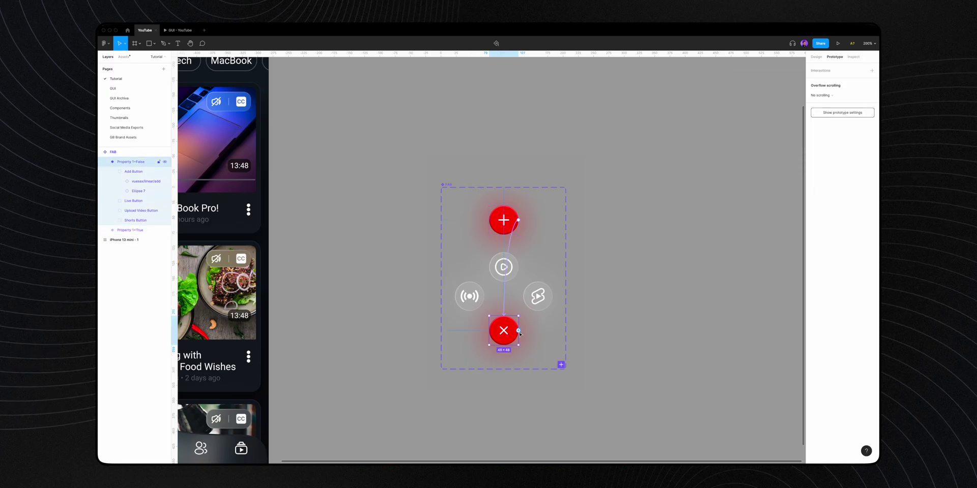
left_click_drag(516, 245, 506, 224)
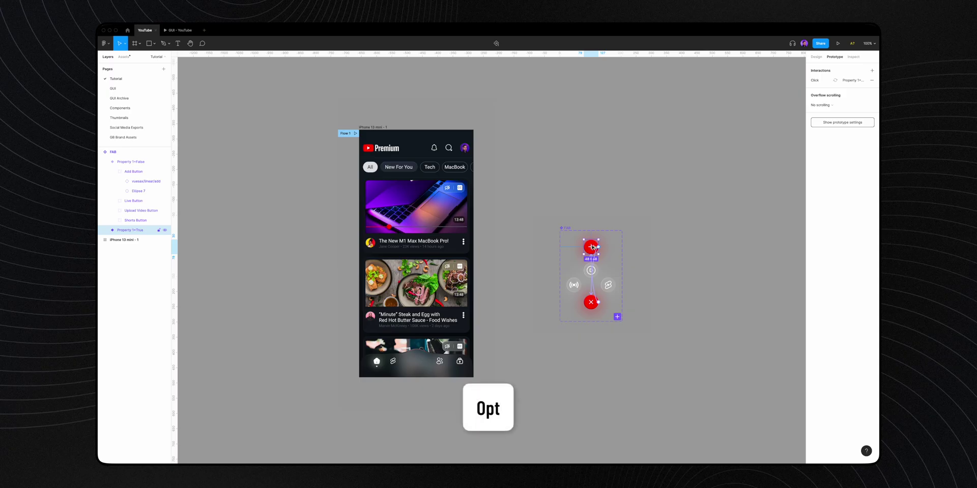
Step: Place a FAB copy in the centre of the nav bar and select the iPhone 13 mini - 1 frame
left_click(434, 358, "alt")
left_click_drag(434, 357, 418, 361)
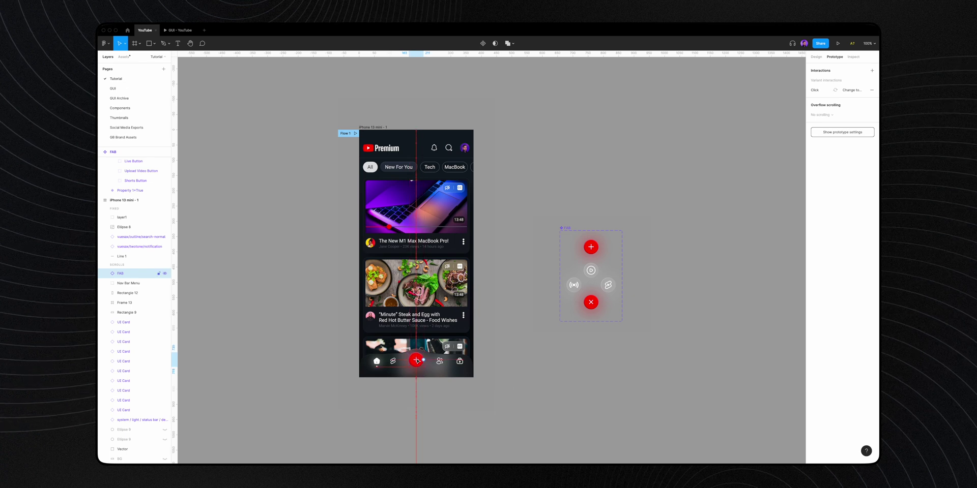
left_click(530, 317)
left_click(368, 129)
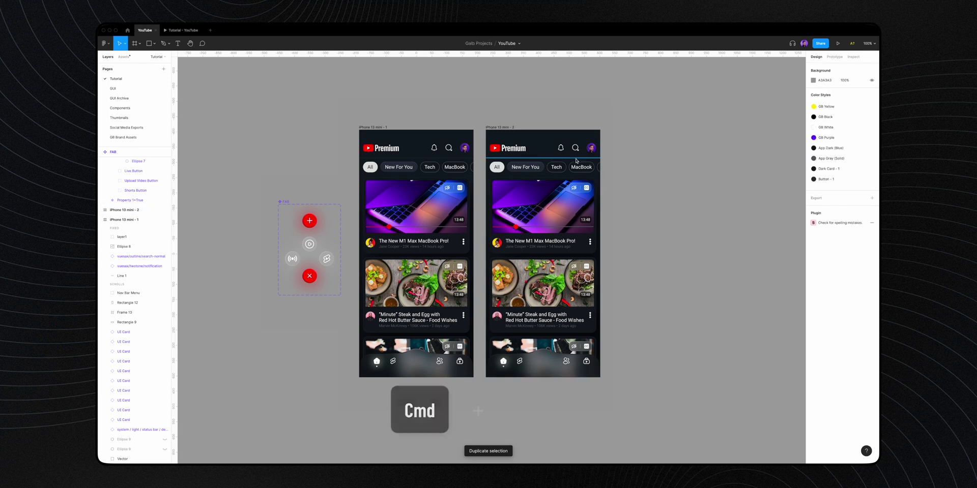
Step: Draw a rectangle covering the iPhone 13 mini - 2 screen
left_click_drag(486, 130, 601, 379)
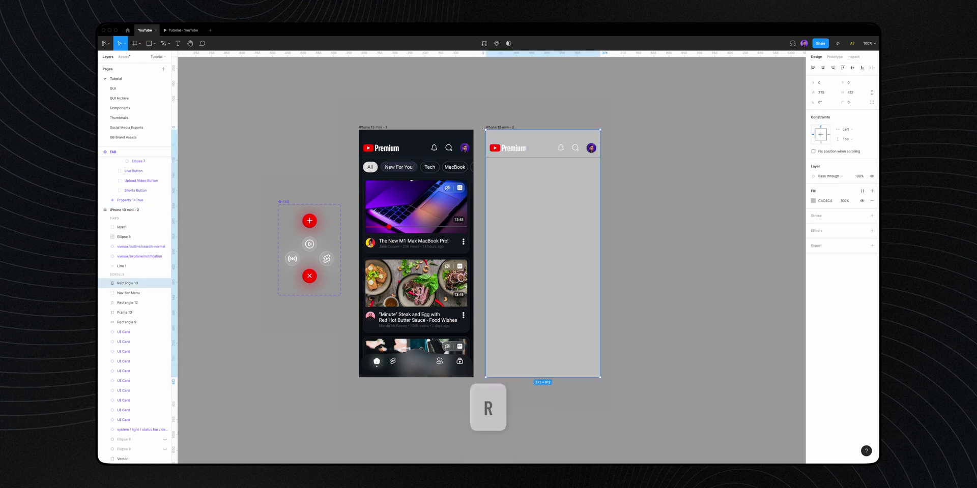
Step: Stretch the rectangle over the screen and move it into fixed layers beneath the Nav Bar Menu
left_click_drag(481, 128, 484, 130)
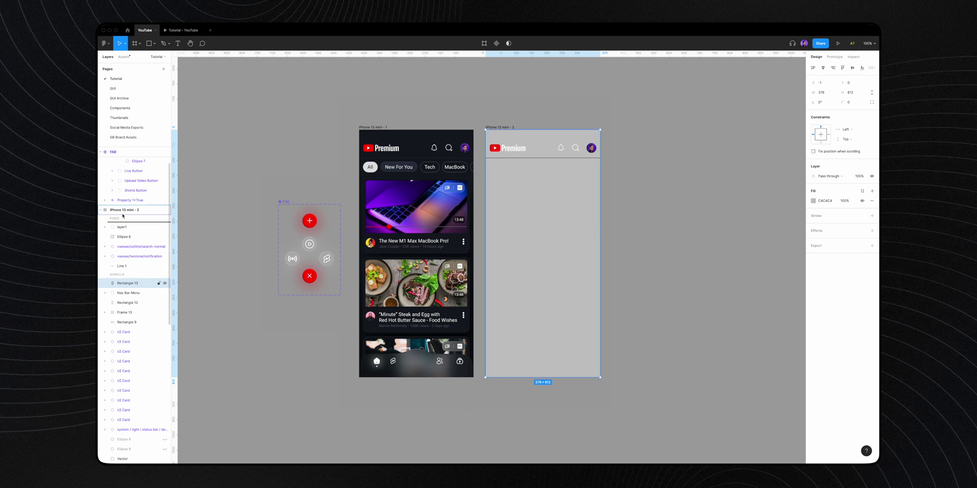
left_click_drag(123, 213, 123, 220)
left_click(127, 294)
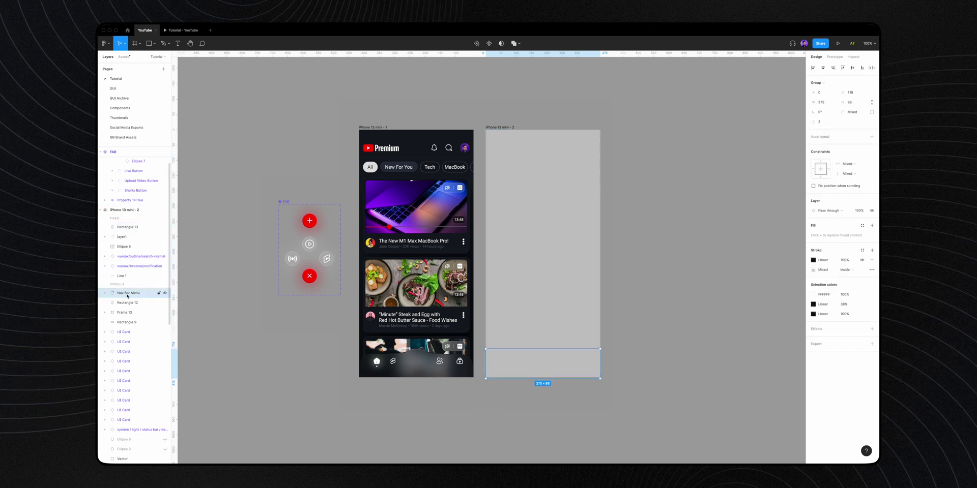
left_click_drag(130, 220, 130, 222)
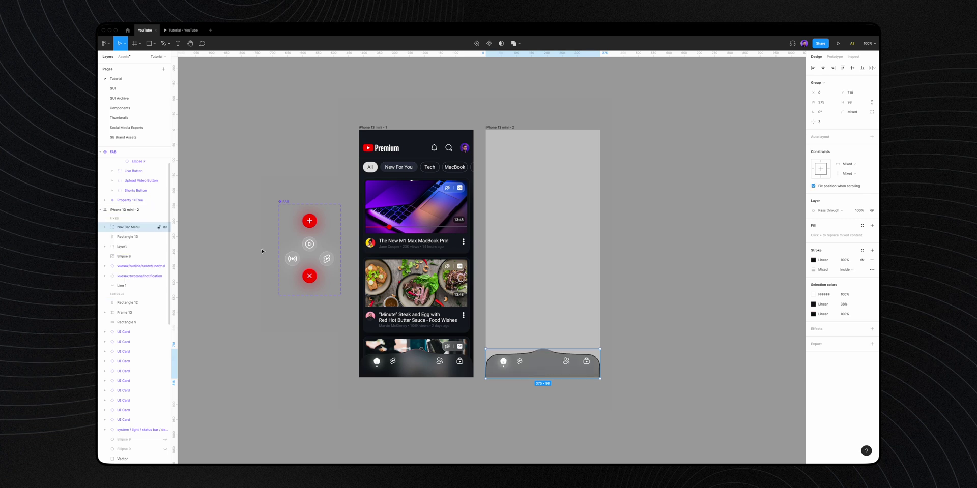
Step: Give the overlay rectangle a black fill at 66% opacity
left_click(638, 312)
left_click(559, 254)
left_click(813, 200)
left_click_drag(733, 224, 703, 309)
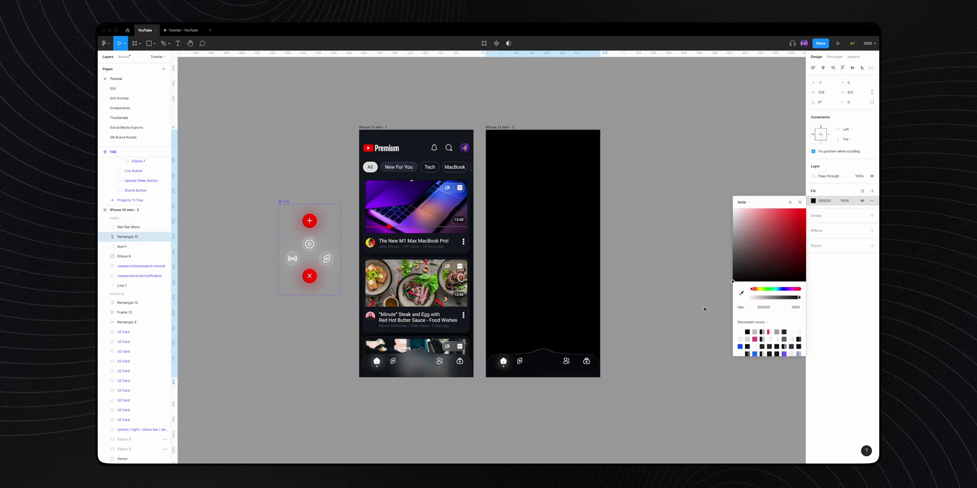
left_click(844, 201)
type("66")
key("Return")
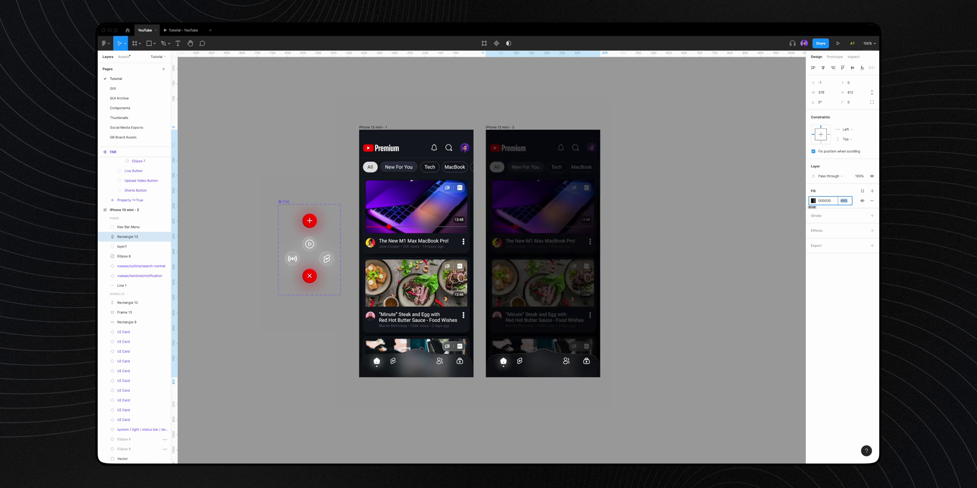
Step: Position the FAB on the dimmed screen's nav bar and reselect the overlay layer
left_click_drag(542, 199, 415, 200)
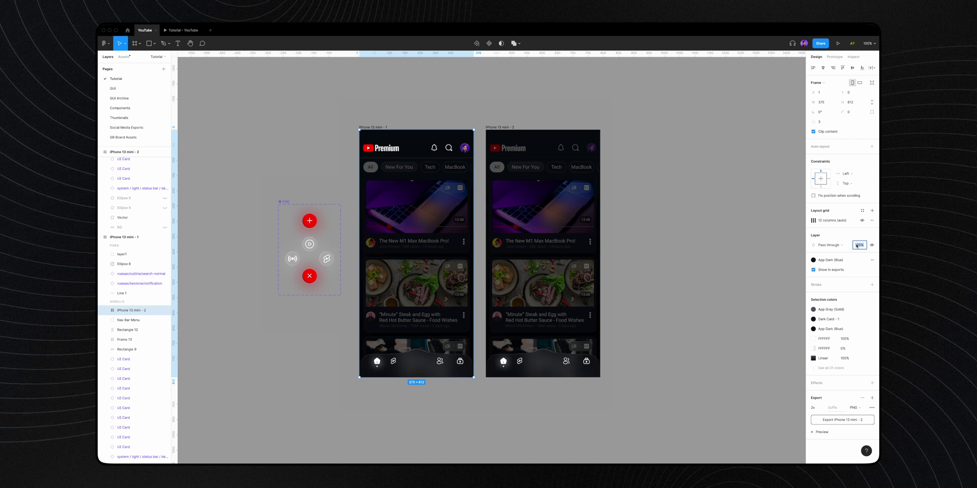
left_click(105, 310)
left_click(130, 329)
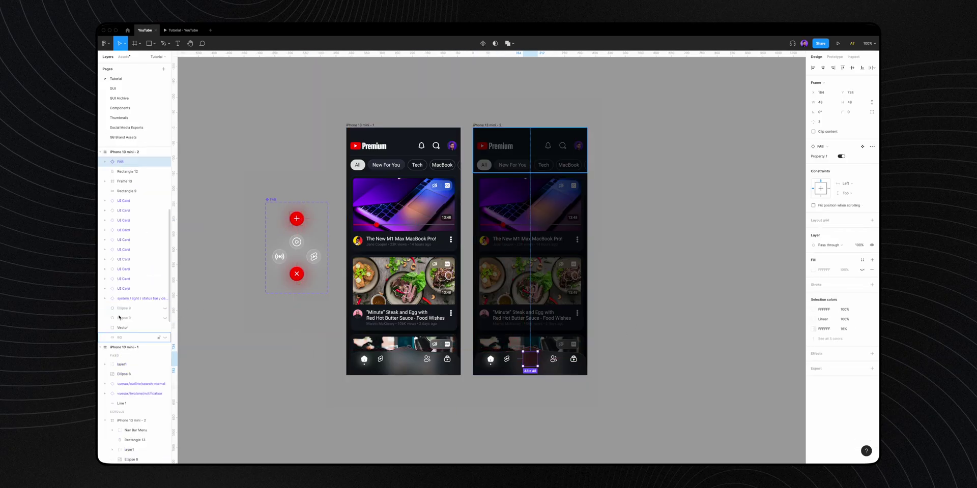
Step: Fix the FAB's position when scrolling, nudge it up, and switch it to the expanded variant
scroll(118, 173, "up", 8)
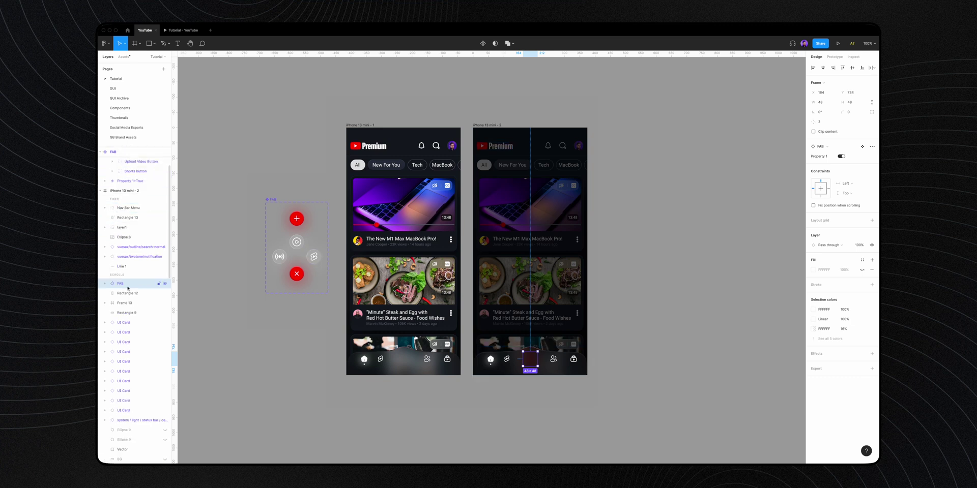
left_click(813, 205)
key("super+plus")
scroll(748, 336, "down", 5)
scroll(748, 336, "right", 4)
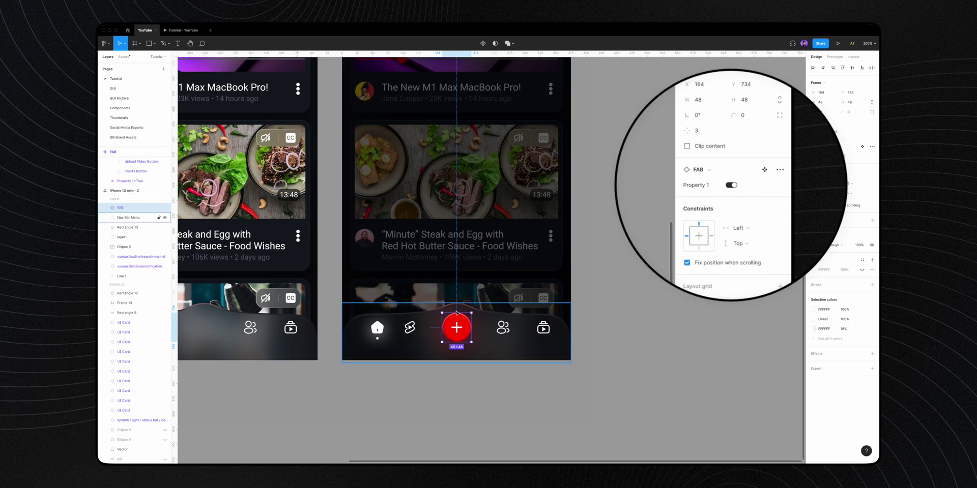
key("Up")
key("Up")
key("Up")
key("Up")
key("Up")
key("Up")
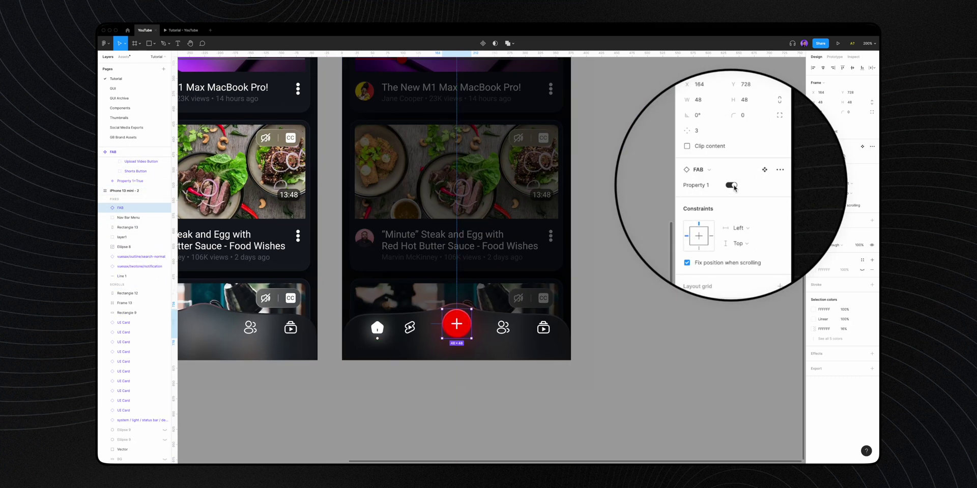
left_click(842, 158)
key("shift+0")
Step: Copy the FAB onto the iPhone 13 mini - 1 screen and set the copy to its closed plus state
left_click(133, 227)
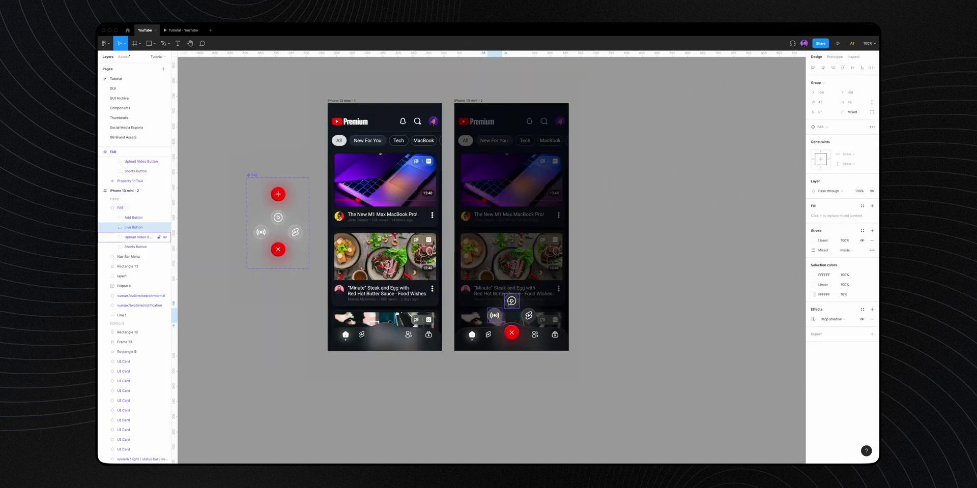
left_click(514, 333)
key("super+c")
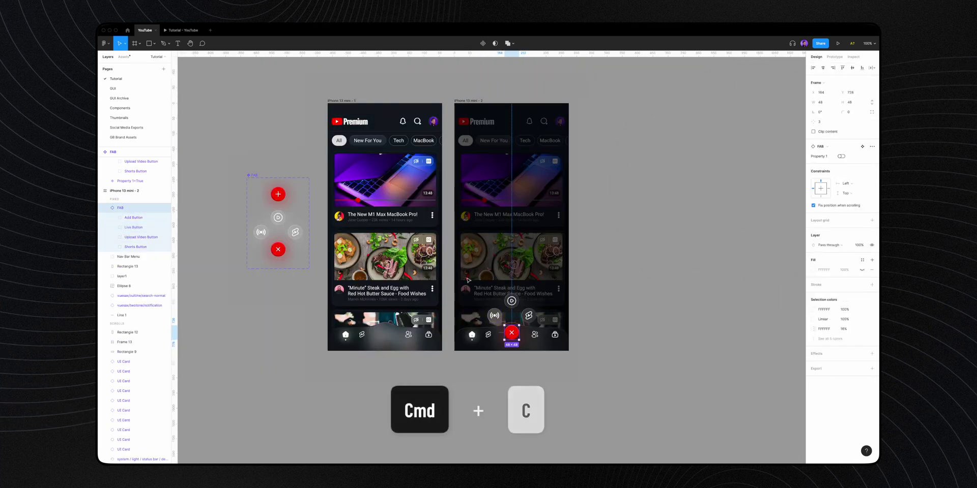
left_click(341, 100)
key("super+v")
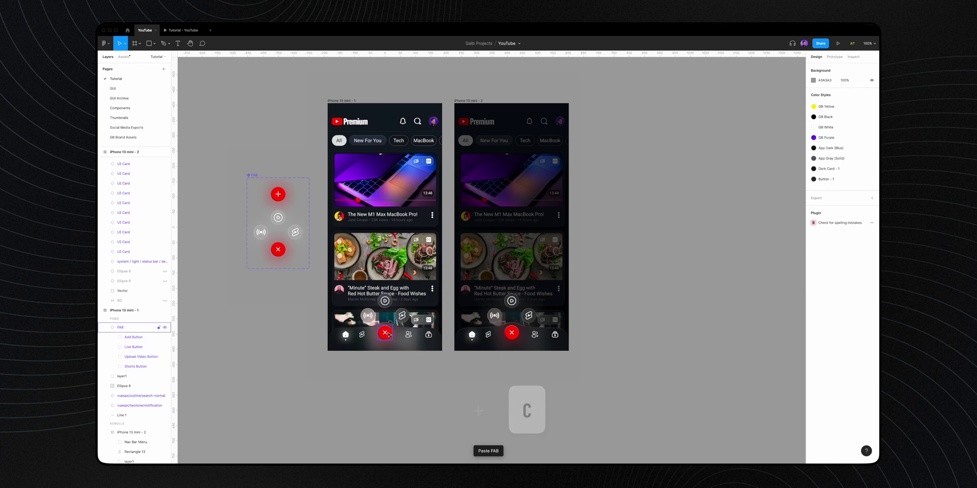
left_click(840, 157)
key("super+v")
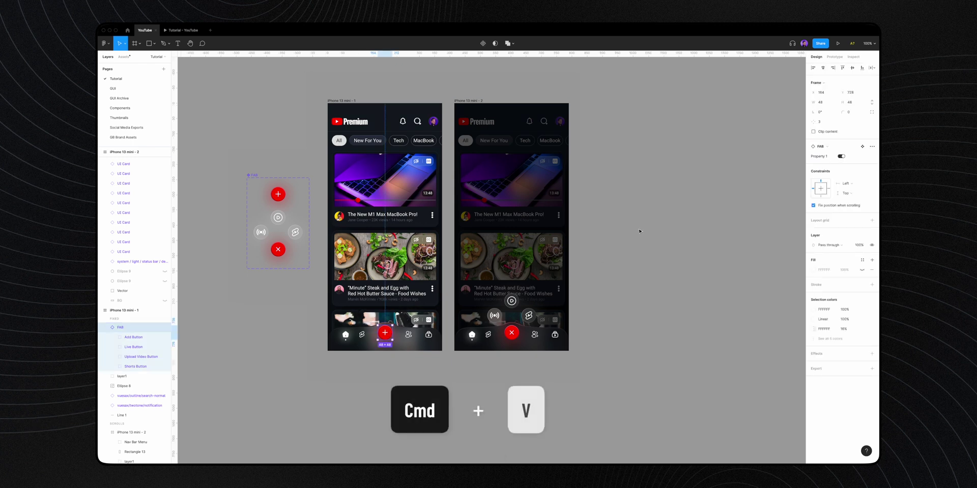
Step: Connect the first screen's FAB to the dimmed screen as an On tap, Navigate to interaction
left_click(391, 333)
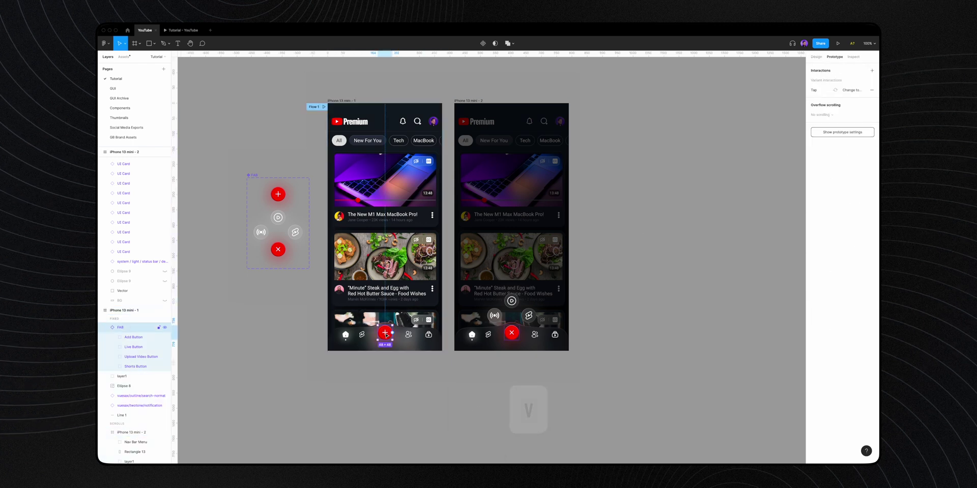
left_click_drag(464, 281, 484, 265)
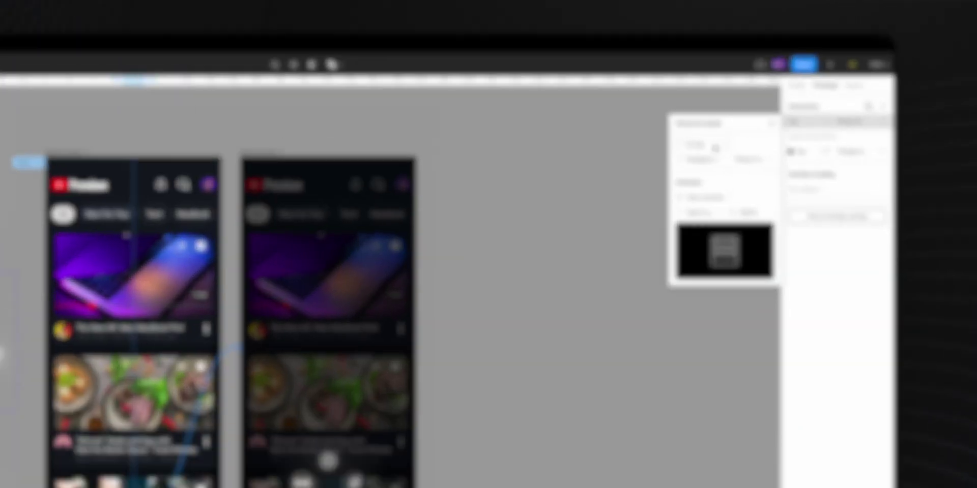
left_click(750, 95)
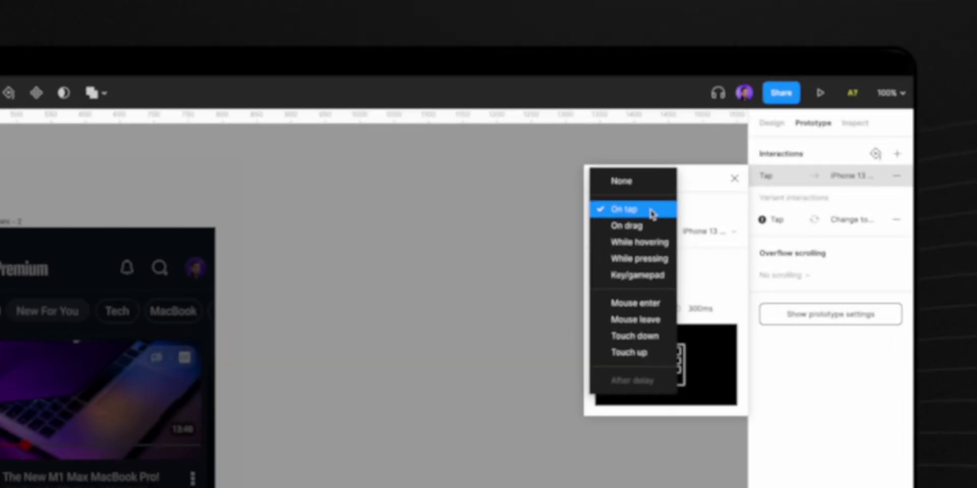
left_click(750, 95)
left_click(753, 104)
left_click(633, 246)
Step: Target iPhone 13 mini - 2 with Smart animate and Ease in and out back easing
left_click(697, 246)
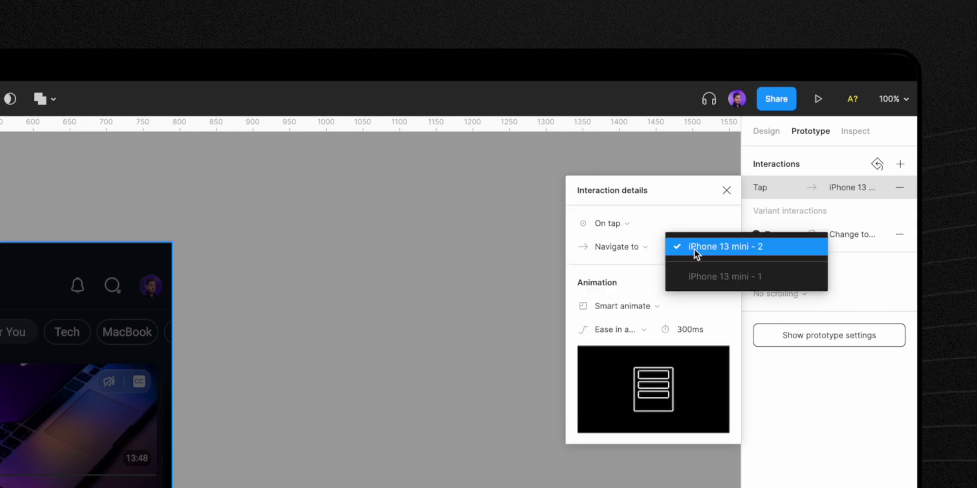
left_click(694, 249)
left_click(659, 306)
left_click(659, 304)
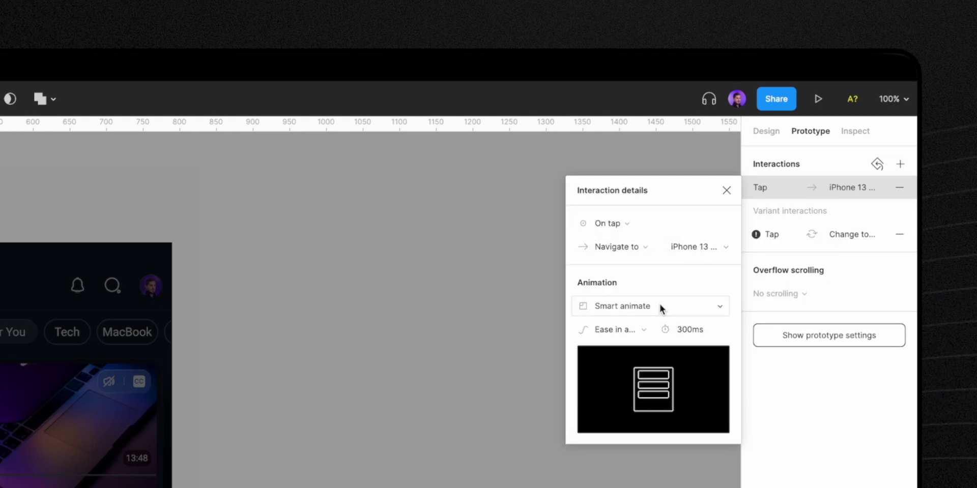
left_click(645, 329)
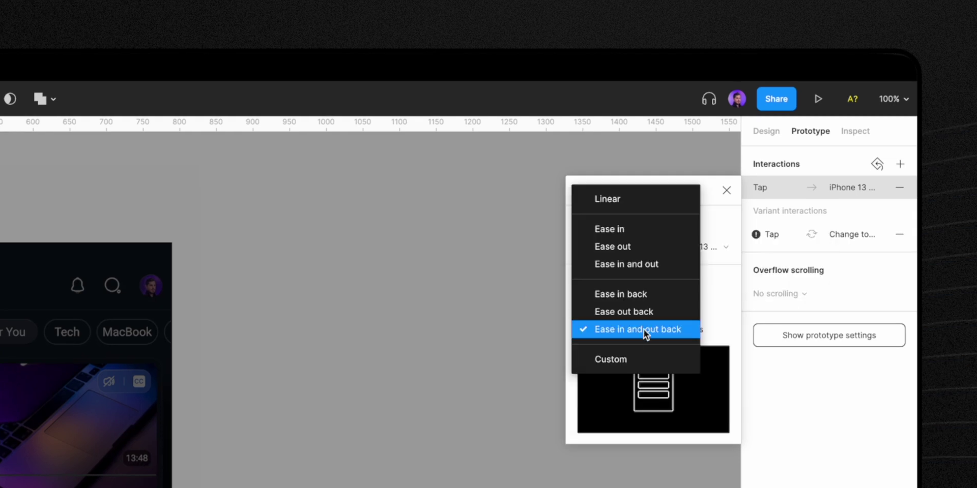
left_click(612, 330)
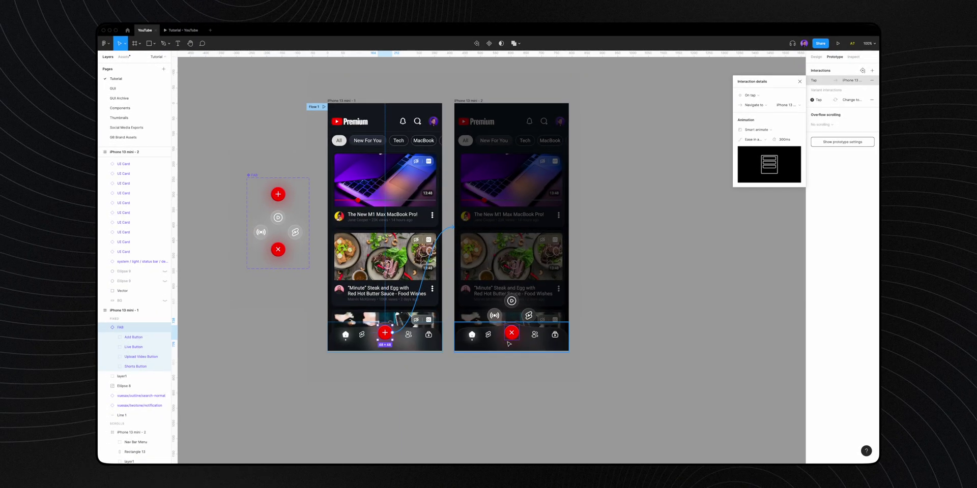
Step: Link the dimmed screen's FAB back to the first screen and start the prototype preview
left_click(517, 334)
left_click_drag(519, 334, 387, 229)
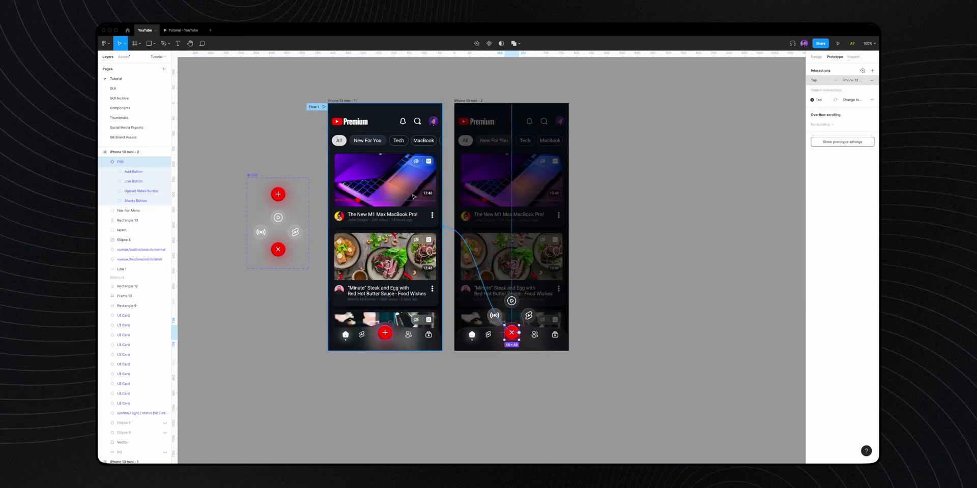
left_click(799, 82)
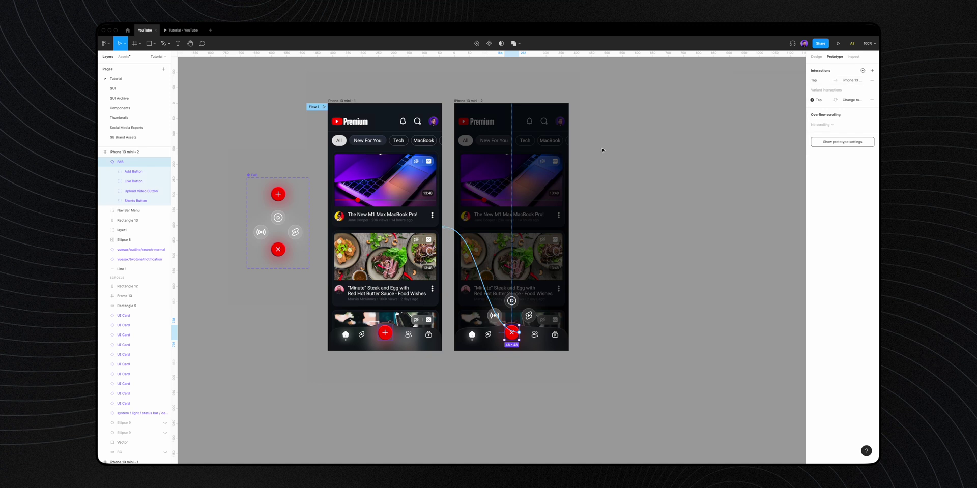
key("super+alt+Return")
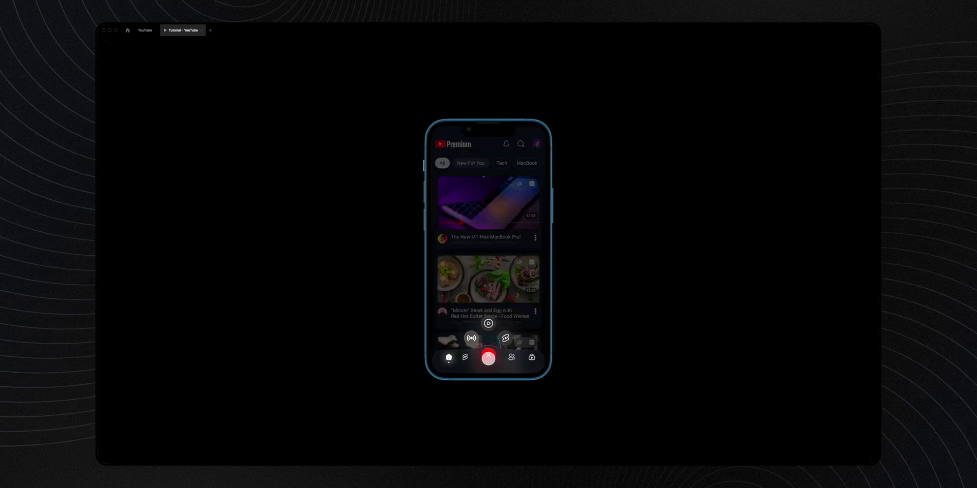